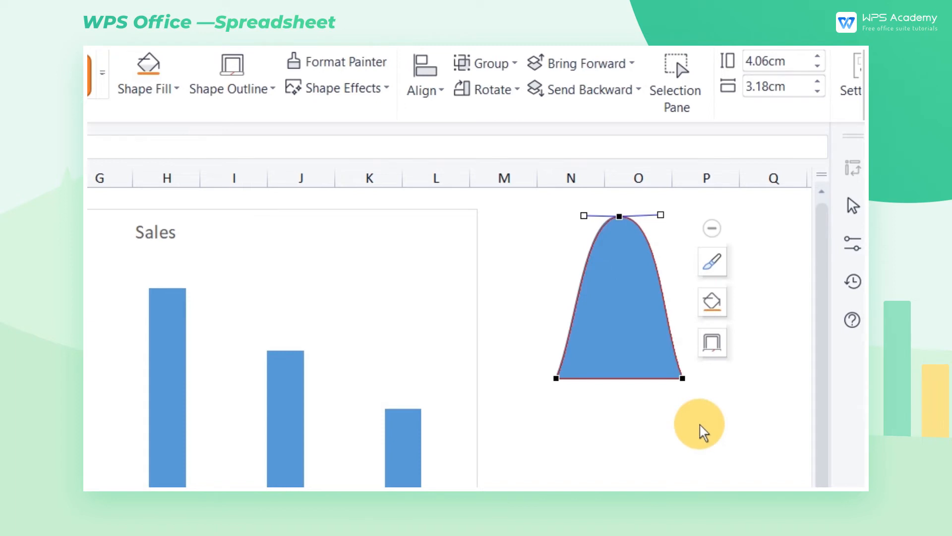
# Apply a gradient fill to the bell-shaped freeform beside the chart and remove its outline.
pyautogui.rightClick(624, 234)
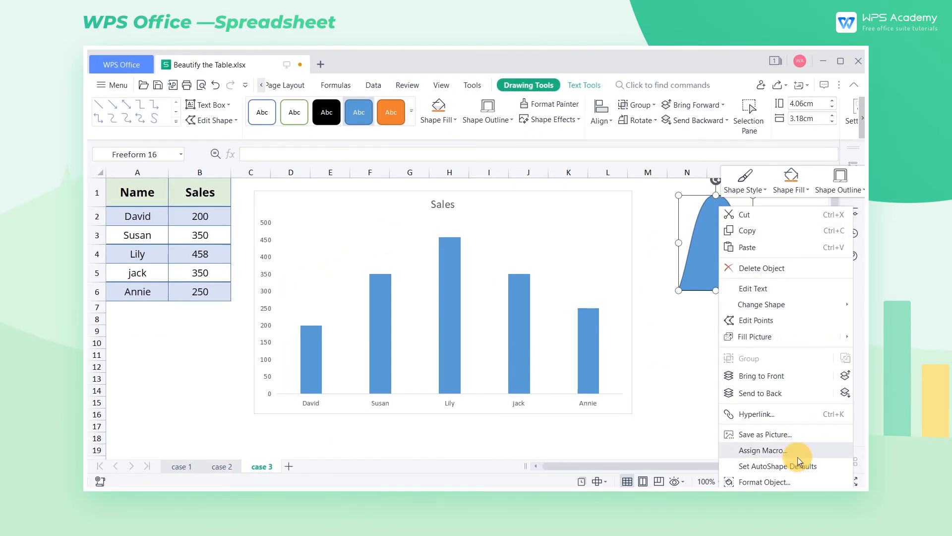
pyautogui.click(787, 481)
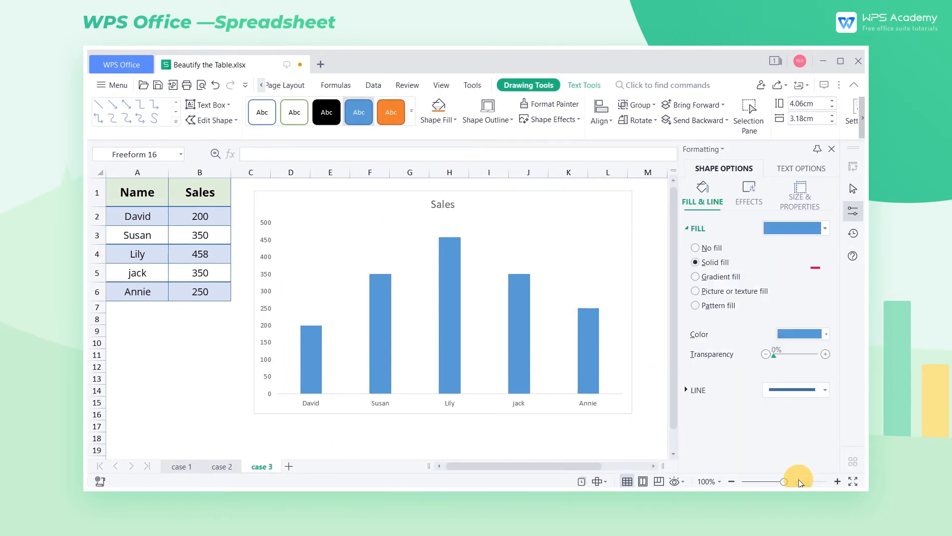
pyautogui.click(729, 277)
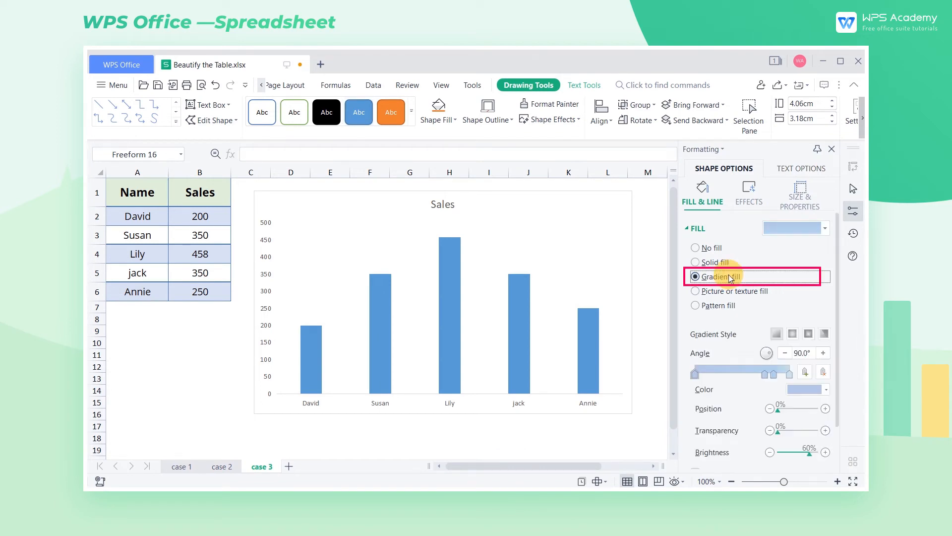
pyautogui.click(833, 150)
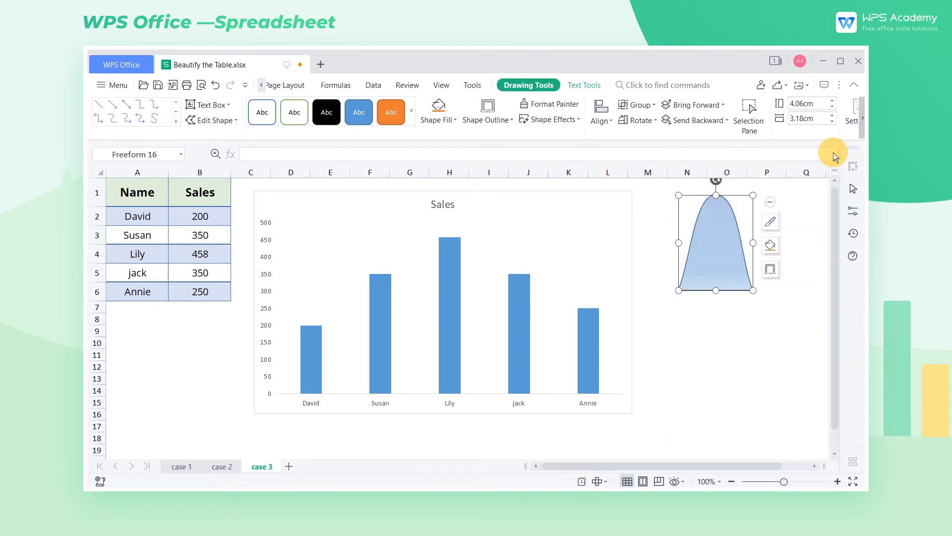
pyautogui.click(490, 109)
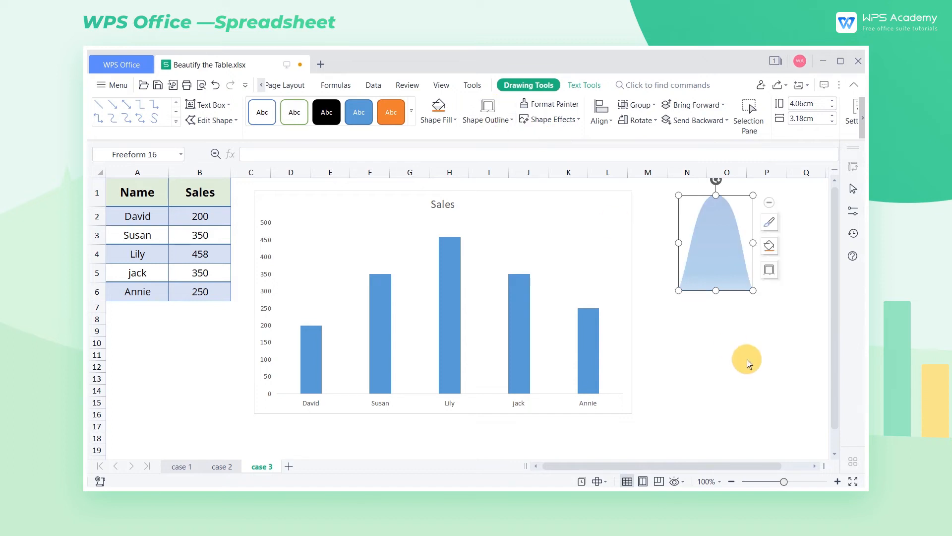
# Fill the Sales series columns with the bell shape from the clipboard as a picture fill.
pyautogui.click(312, 352)
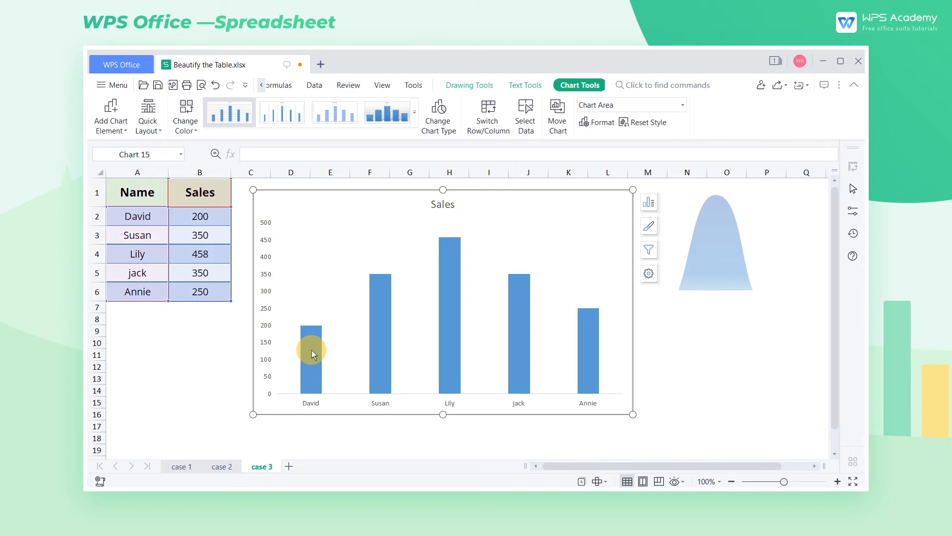
pyautogui.click(648, 273)
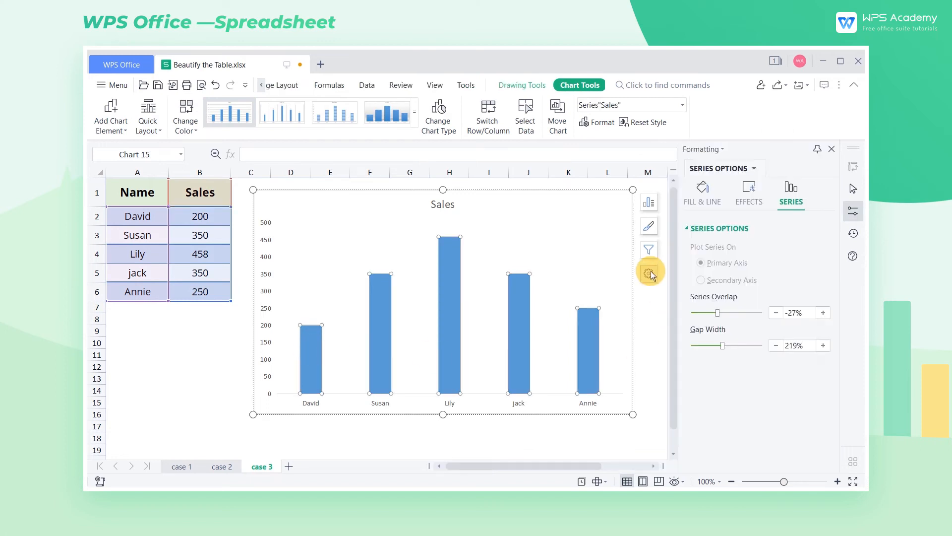
pyautogui.click(705, 198)
pyautogui.click(719, 258)
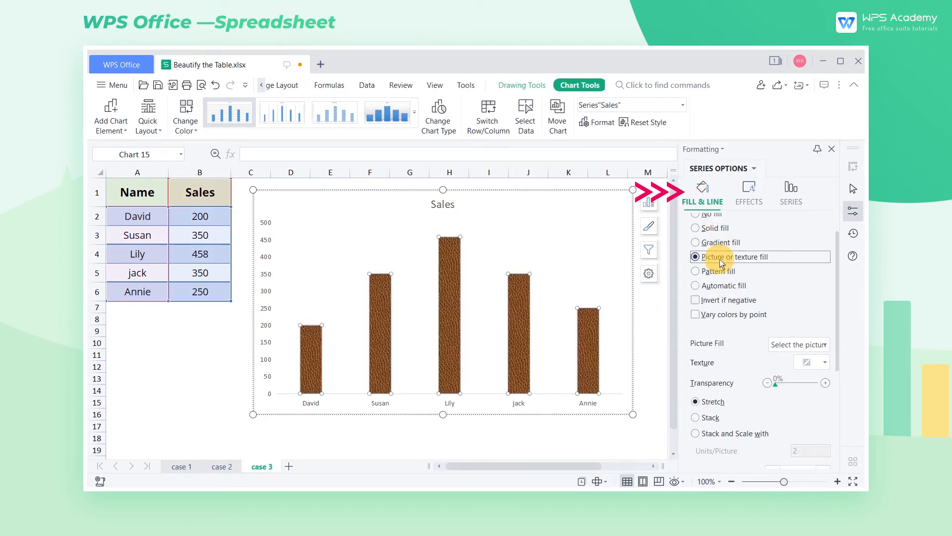
pyautogui.click(813, 345)
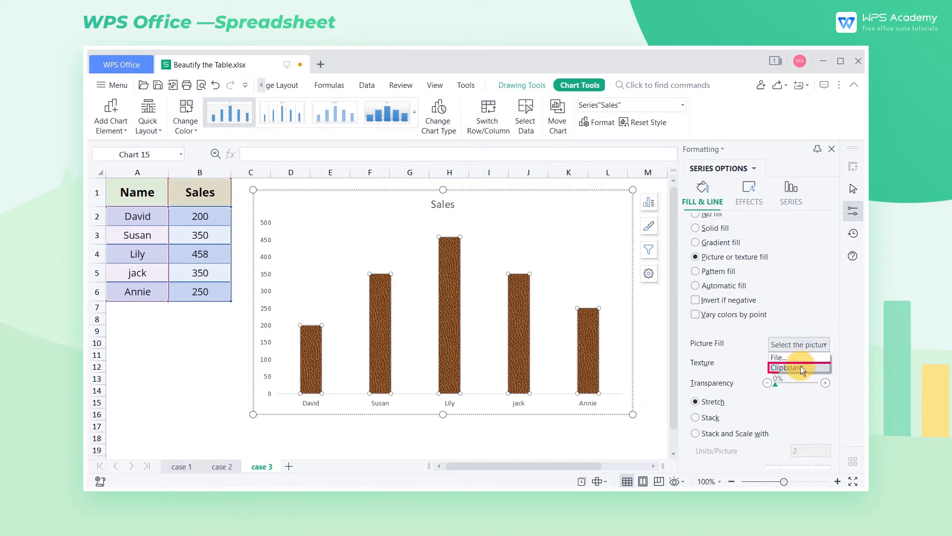
pyautogui.click(802, 368)
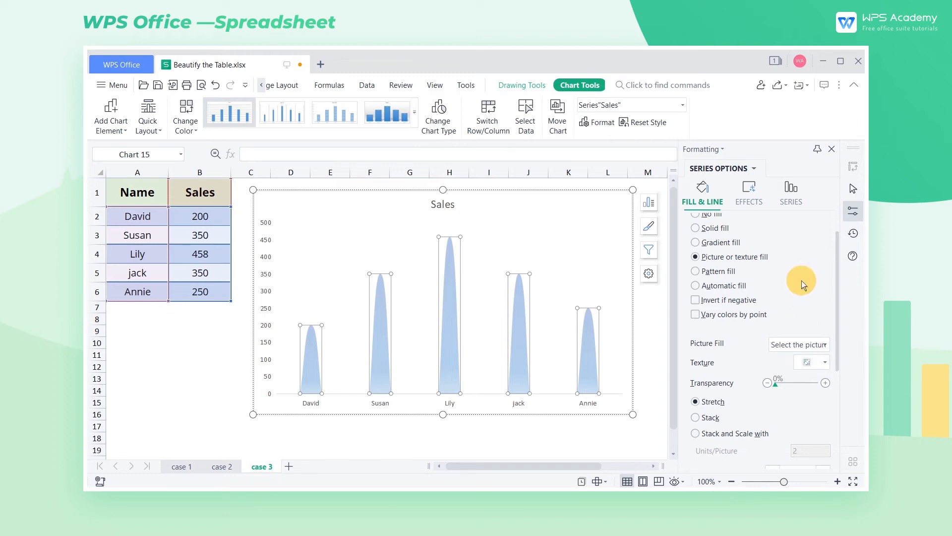
# Set the Sales series' gap width to 0% and its series overlap to -100%.
pyautogui.click(791, 195)
pyautogui.moveTo(725, 346); pyautogui.dragTo(676, 347)
pyautogui.moveTo(719, 314); pyautogui.dragTo(680, 312)
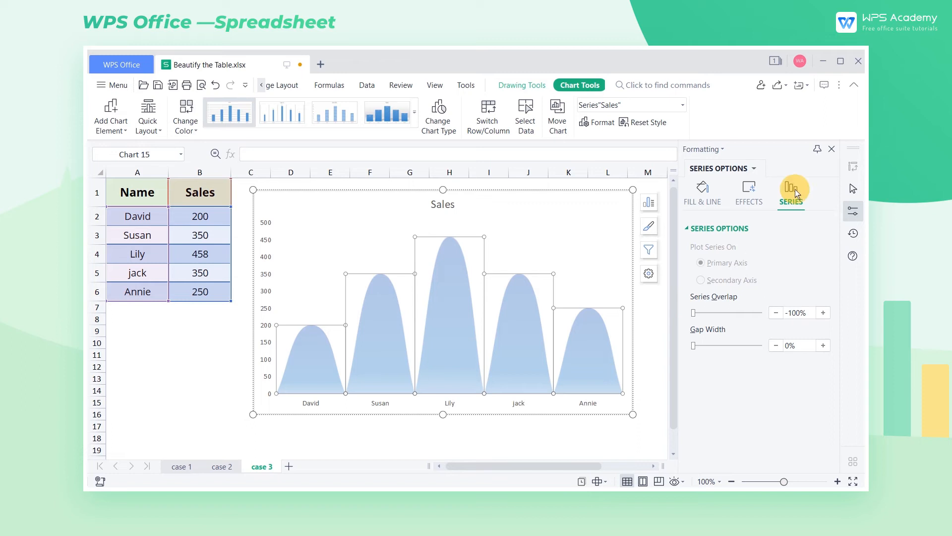
pyautogui.click(832, 149)
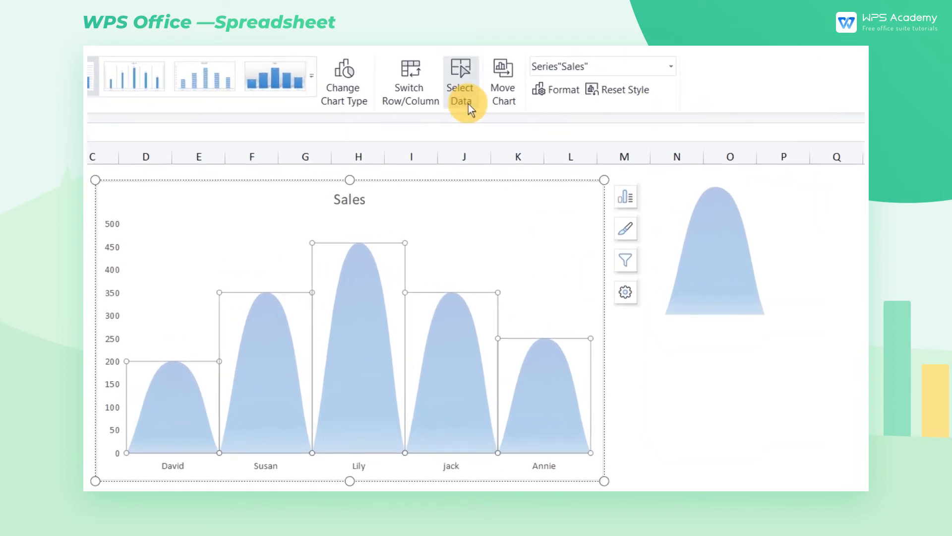
# Switch the chart's rows and columns, checking the series list in its data source before and after.
pyautogui.click(468, 103)
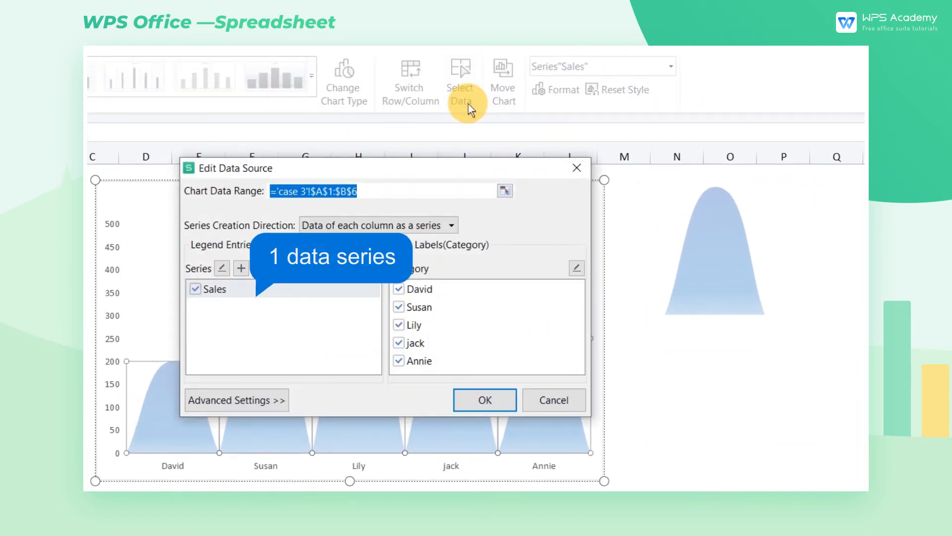
pyautogui.click(580, 167)
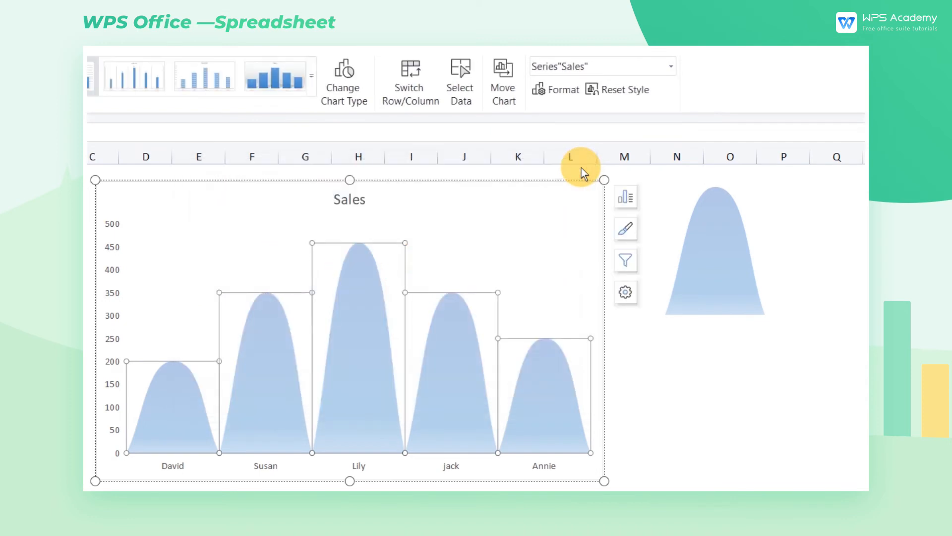
pyautogui.click(424, 96)
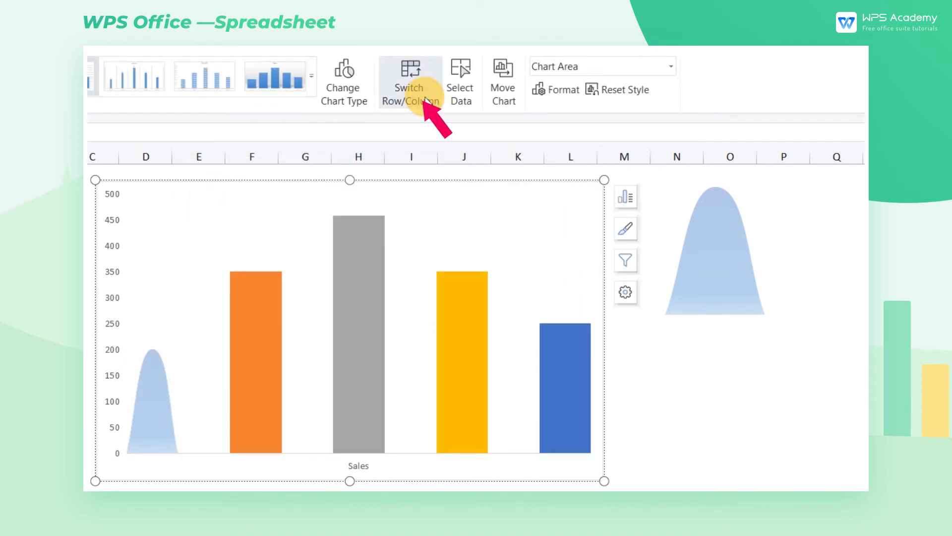
pyautogui.click(465, 102)
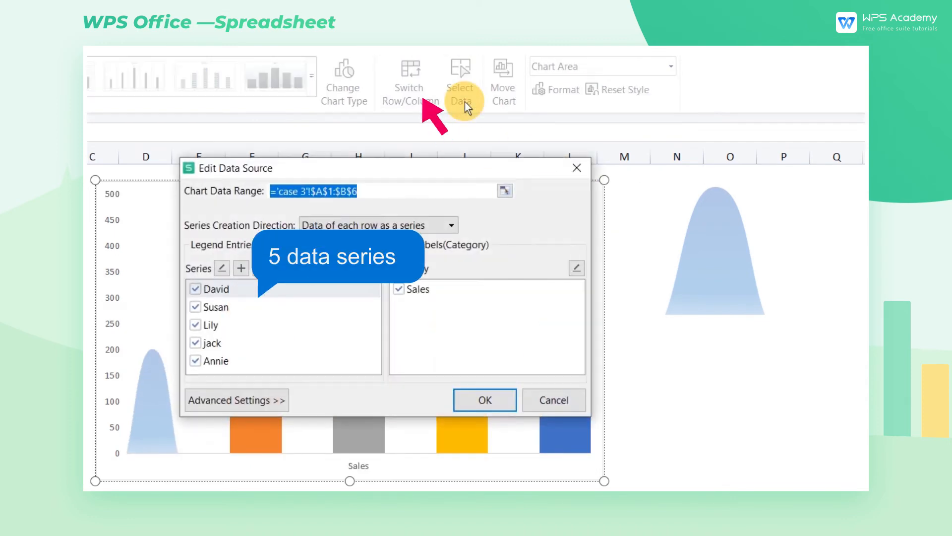
pyautogui.click(571, 168)
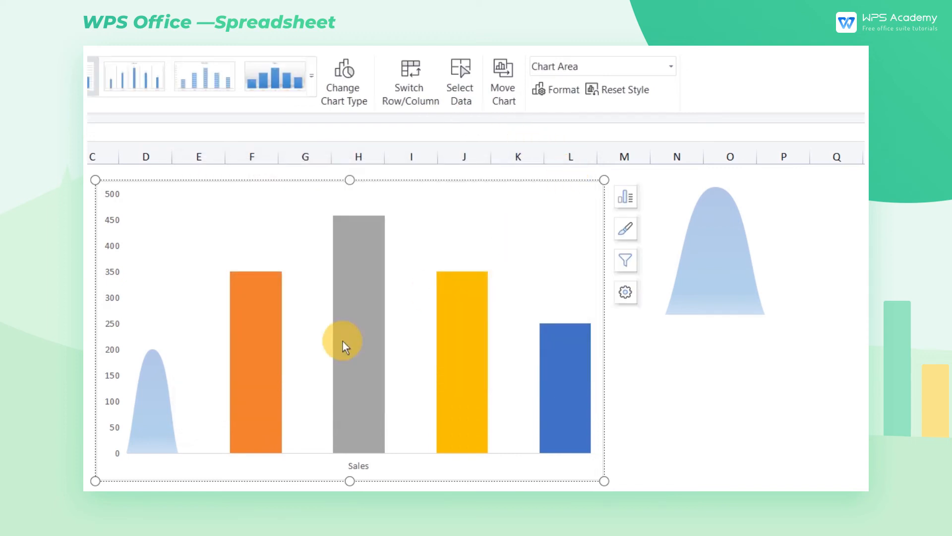
# Set the series overlap of the chart's columns to 30%.
pyautogui.click(265, 311)
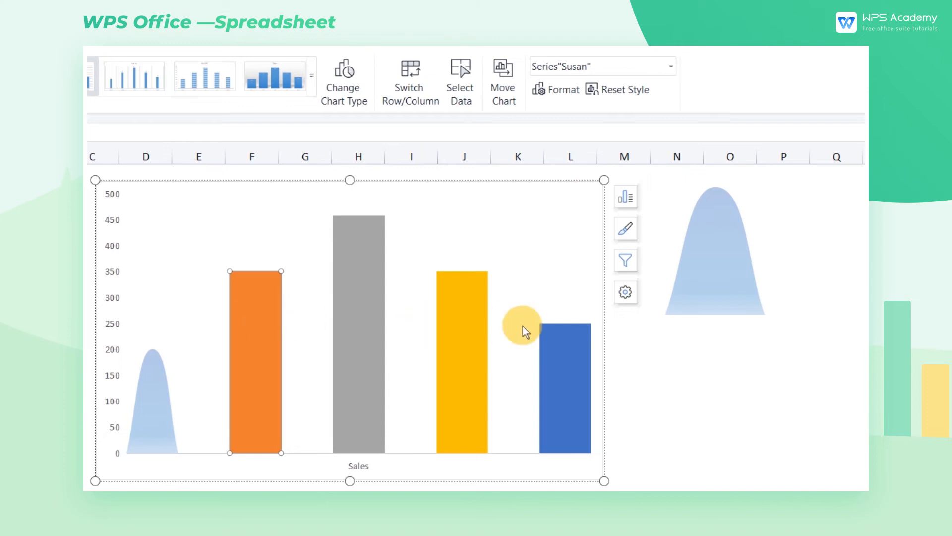
pyautogui.click(625, 300)
pyautogui.doubleClick(823, 345)
pyautogui.write('30')
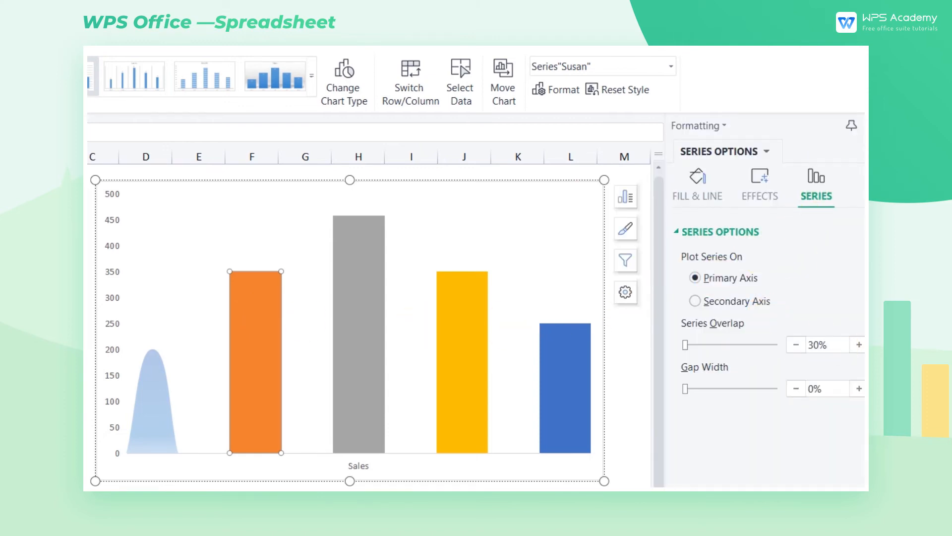
pyautogui.press('Return')
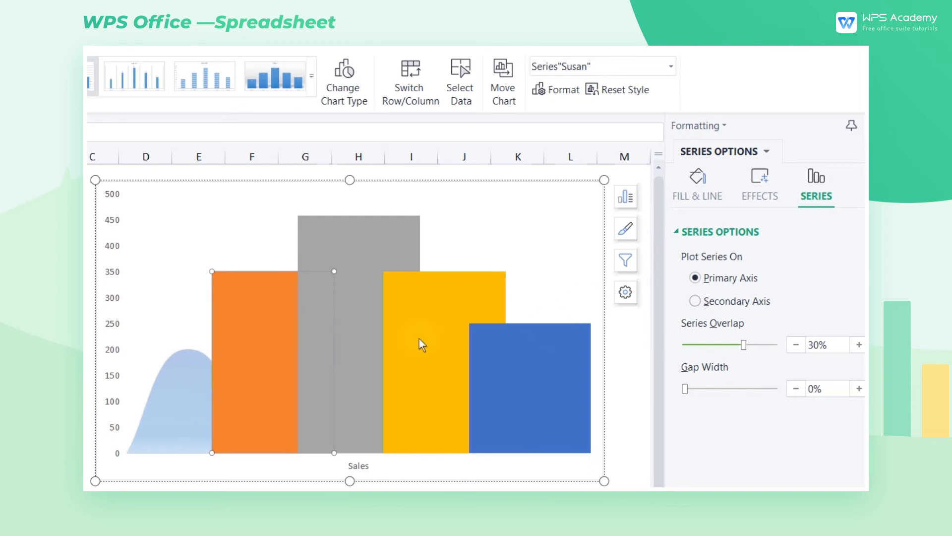
# Apply the picture or texture fill with the bell shape to each of the four remaining solid-coloured columns.
pyautogui.click(698, 176)
pyautogui.click(742, 293)
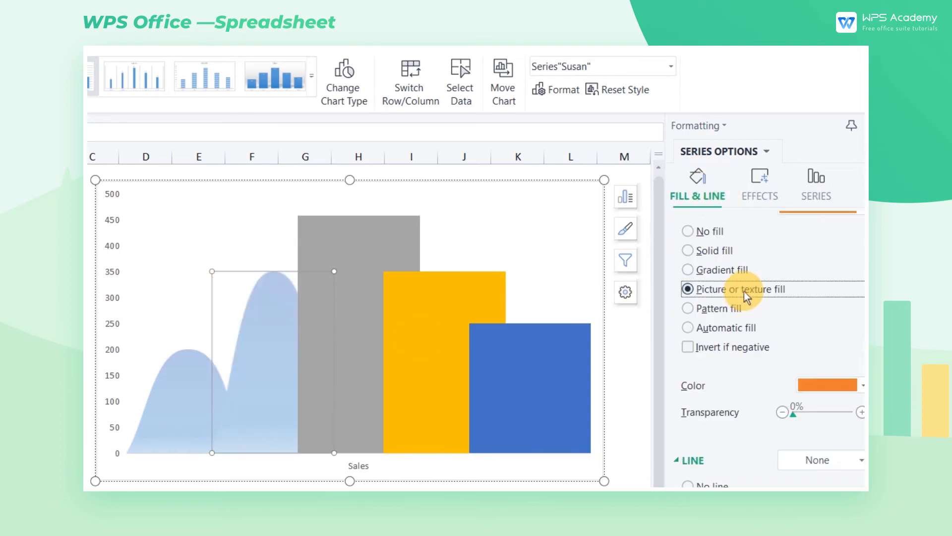
pyautogui.click(389, 234)
pyautogui.click(724, 289)
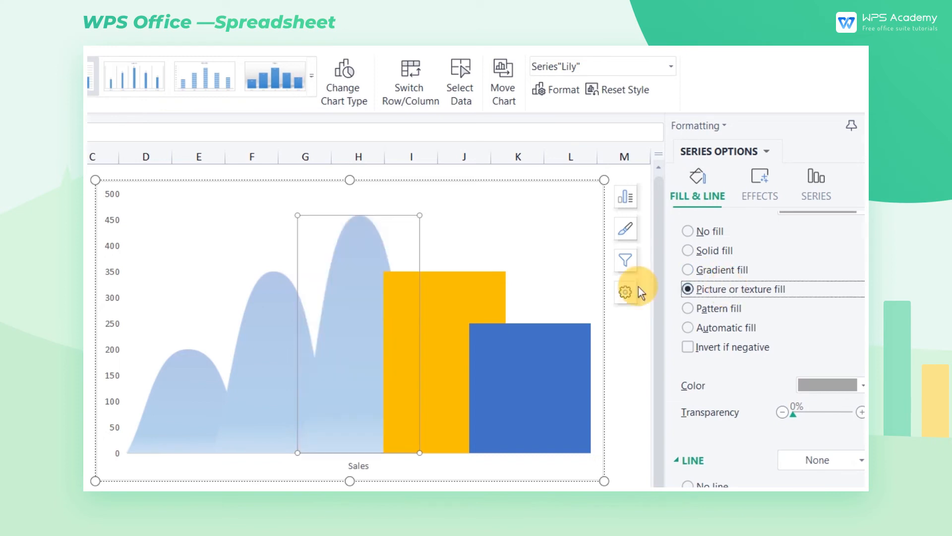
pyautogui.click(484, 291)
pyautogui.click(734, 289)
pyautogui.click(530, 349)
pyautogui.click(766, 293)
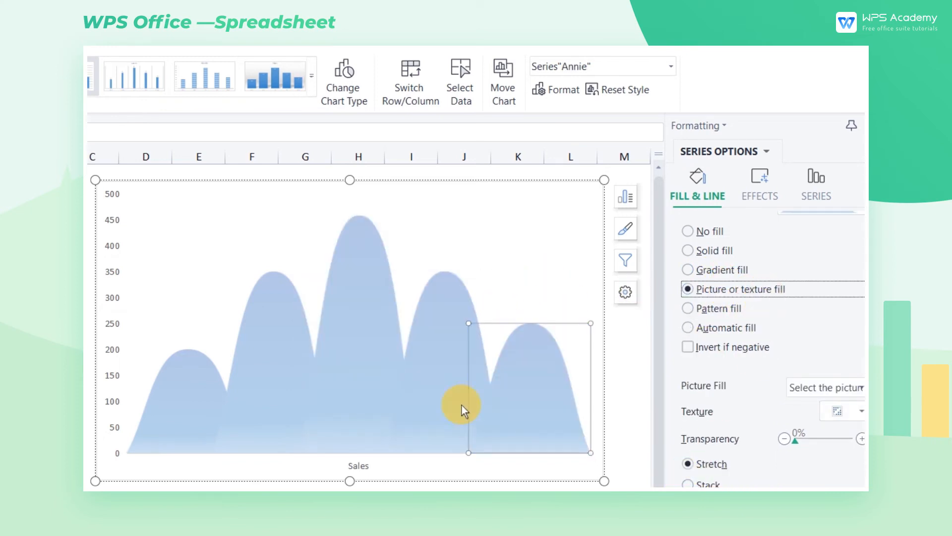
pyautogui.click(364, 251)
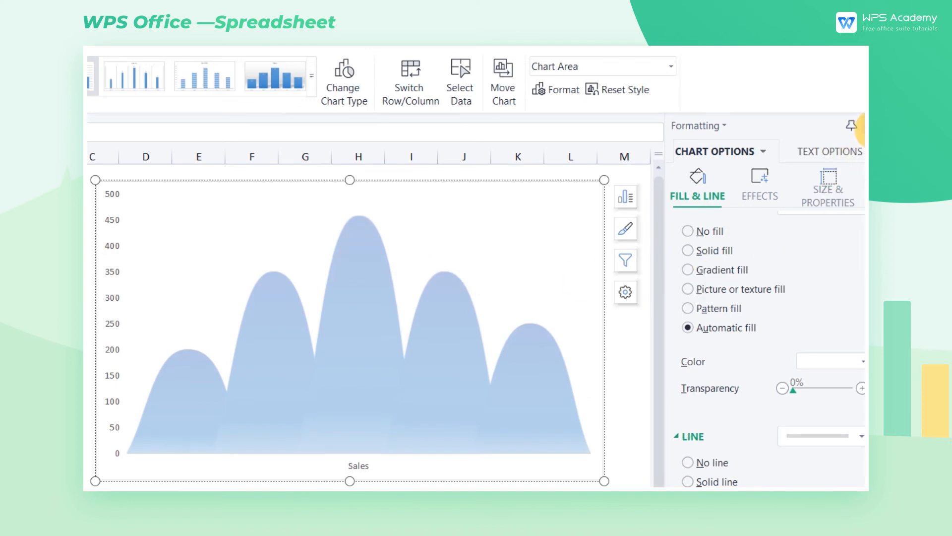
pyautogui.click(863, 126)
# Change the first gradient stop of the bell shape beside the chart to dark blue.
pyautogui.rightClick(721, 203)
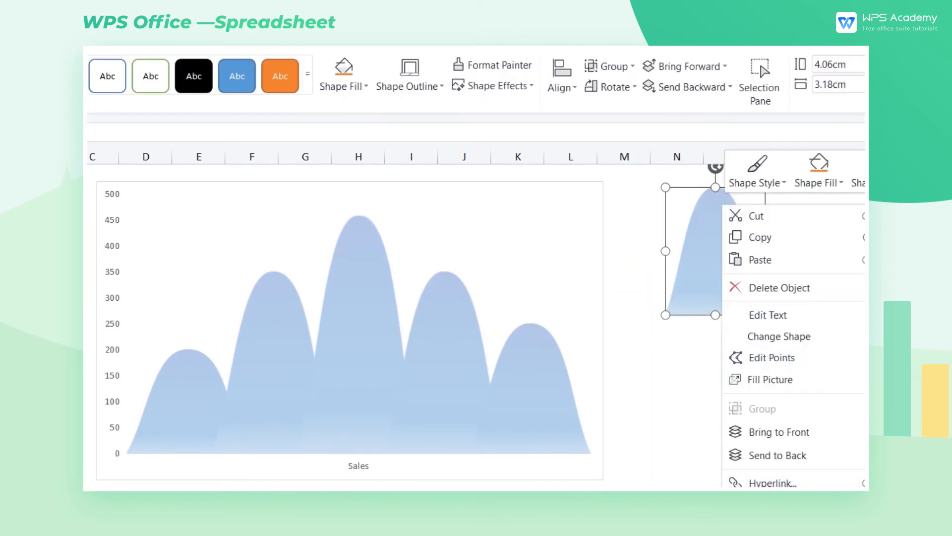
pyautogui.click(814, 526)
pyautogui.click(863, 447)
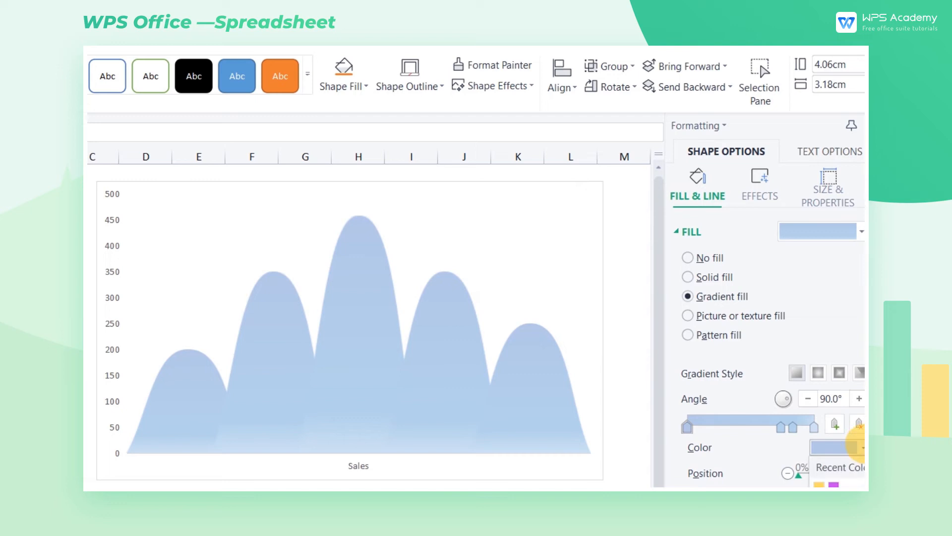
pyautogui.click(932, 531)
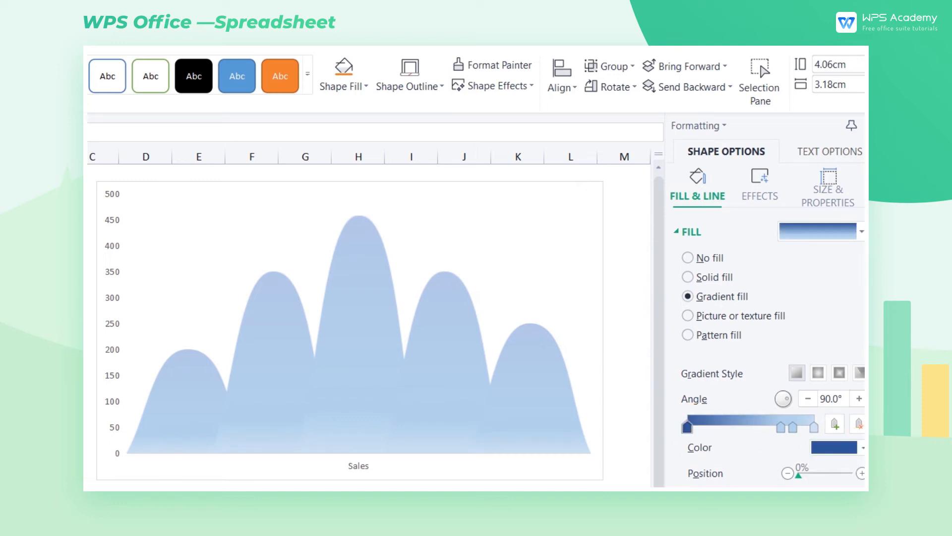
pyautogui.click(871, 125)
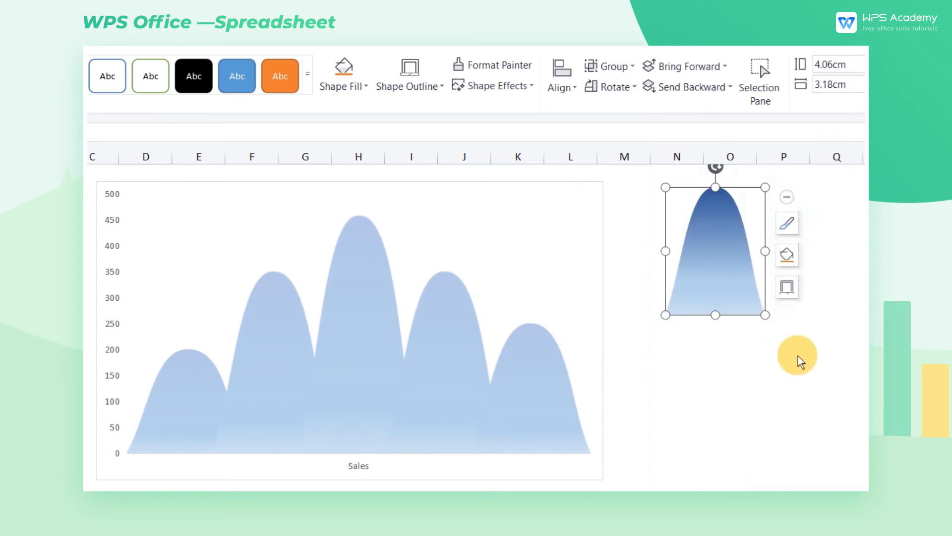
# Fill the tallest column in the chart with the dark blue bell shape from the clipboard.
pyautogui.click(359, 276)
pyautogui.click(357, 278)
pyautogui.click(625, 294)
pyautogui.click(689, 184)
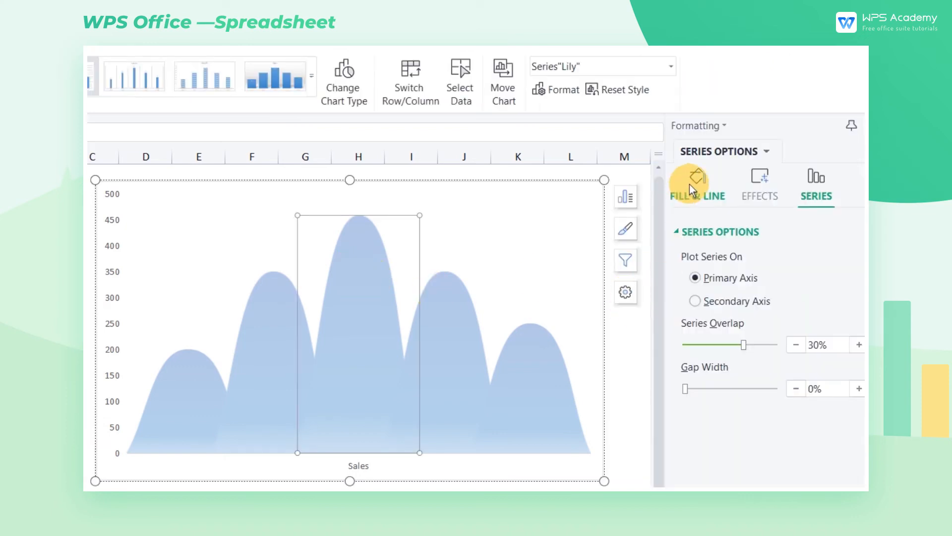
pyautogui.click(836, 390)
pyautogui.click(830, 415)
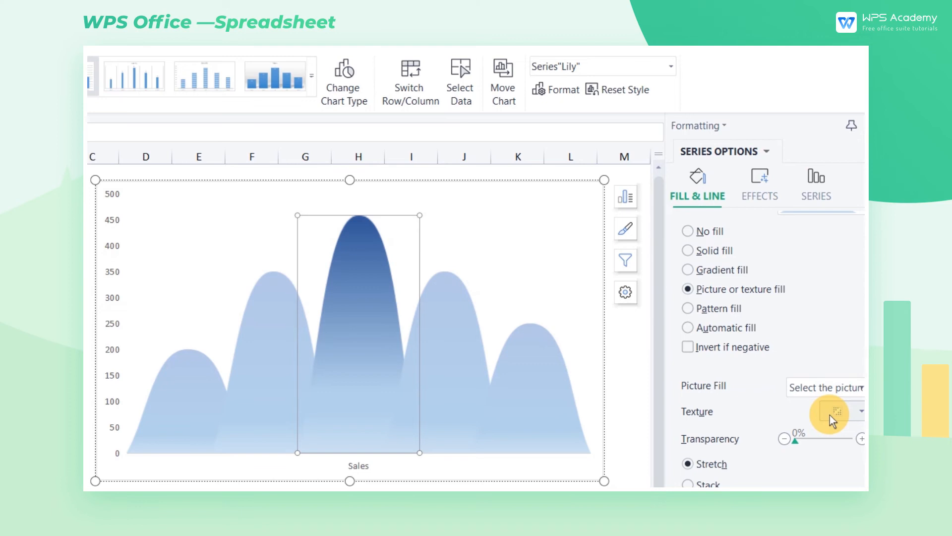
pyautogui.click(861, 126)
# Make the picture fills of the columns beside the tallest one partly transparent, using 26% on the fourth column.
pyautogui.click(465, 354)
pyautogui.click(635, 305)
pyautogui.click(692, 176)
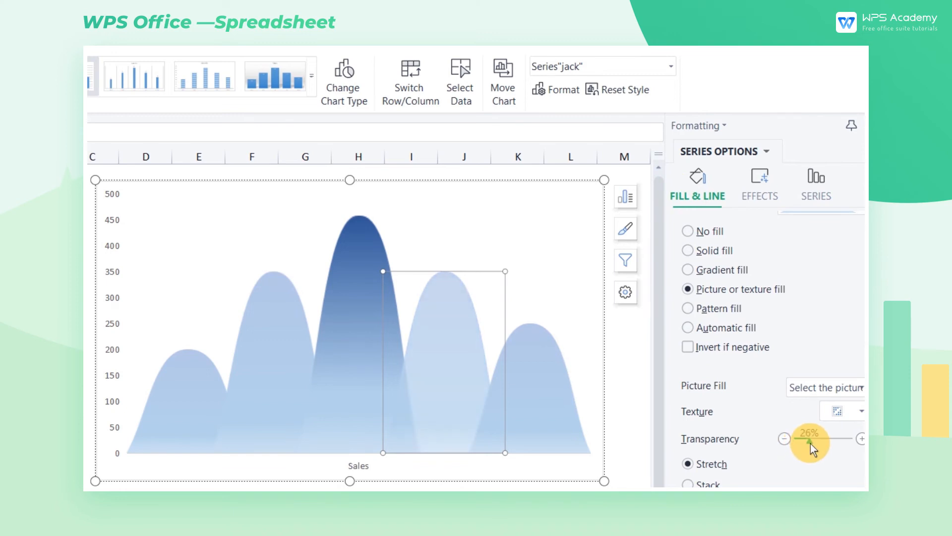
pyautogui.click(280, 362)
pyautogui.moveTo(795, 445); pyautogui.dragTo(823, 451)
pyautogui.click(573, 391)
pyautogui.click(254, 391)
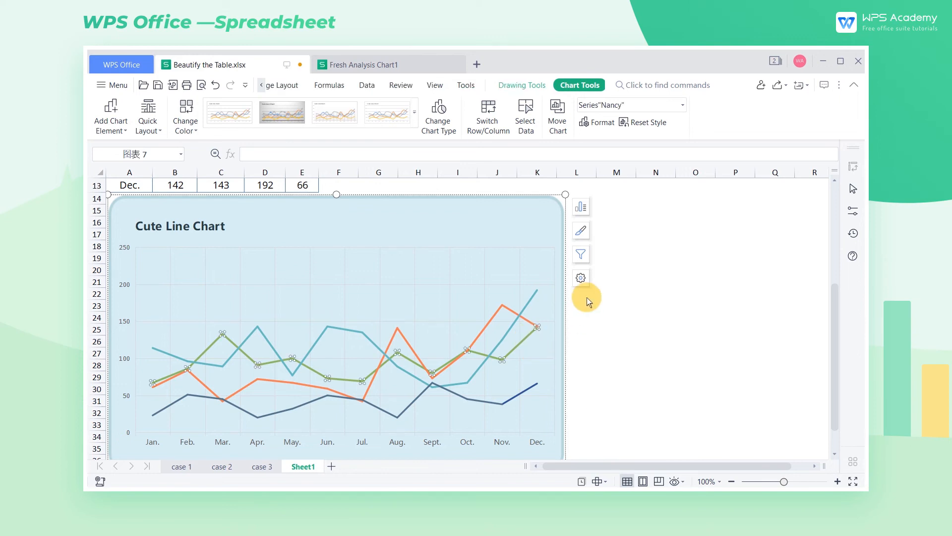
# Turn on the smoothed line option for all four series of the Cute Line Chart.
pyautogui.click(581, 277)
pyautogui.click(695, 247)
pyautogui.click(534, 296)
pyautogui.click(695, 247)
pyautogui.click(515, 312)
pyautogui.click(695, 248)
pyautogui.click(535, 382)
pyautogui.click(695, 247)
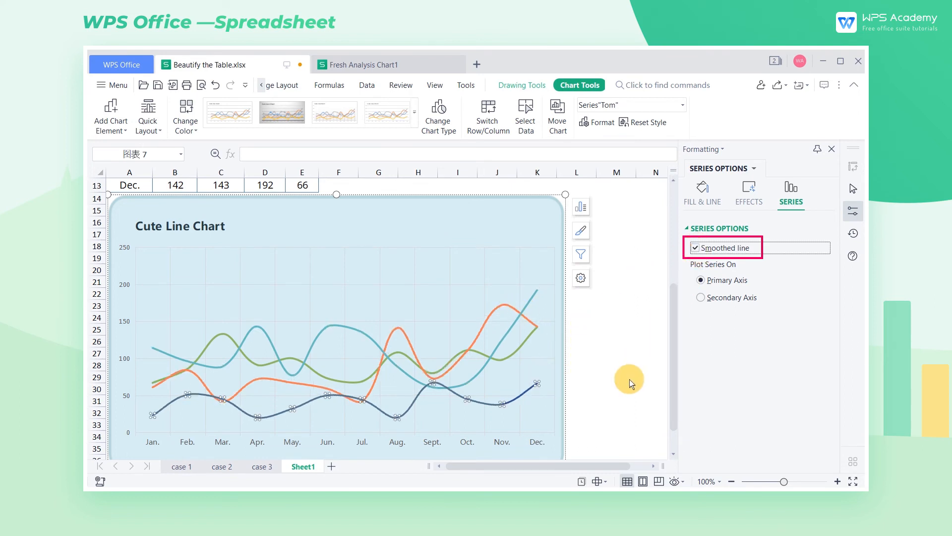
# Add an open end arrow with a narrower arrowhead to the dark blue line at its Dec. data point.
pyautogui.click(537, 383)
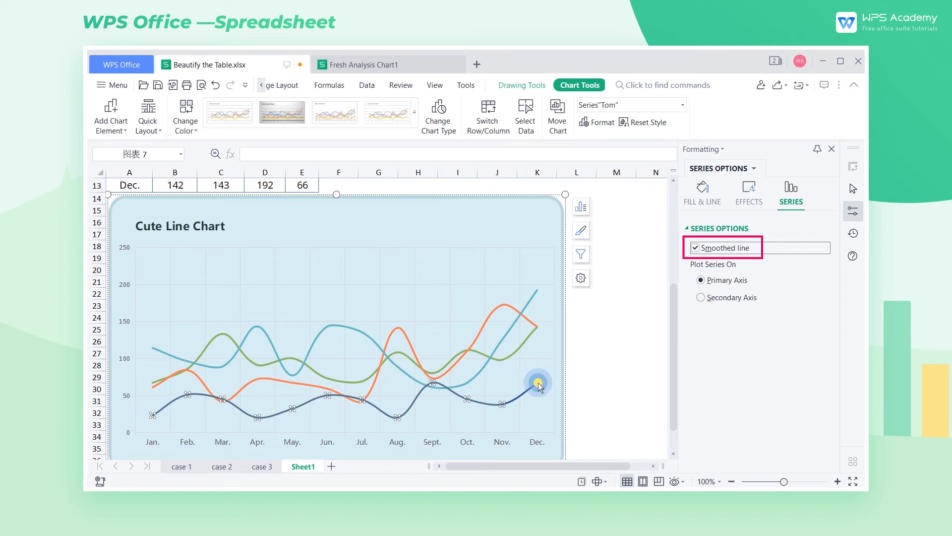
pyautogui.click(709, 202)
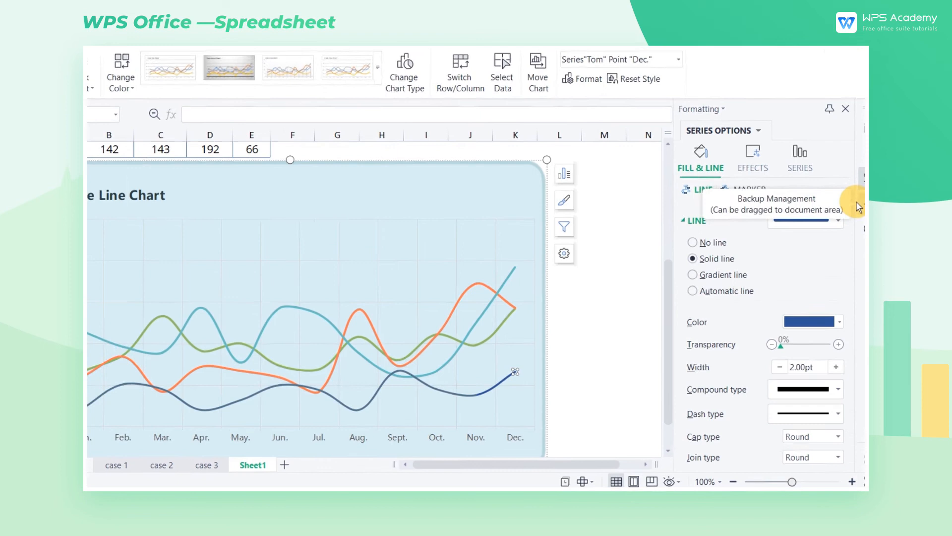
pyautogui.scroll(-3, 859, 207)
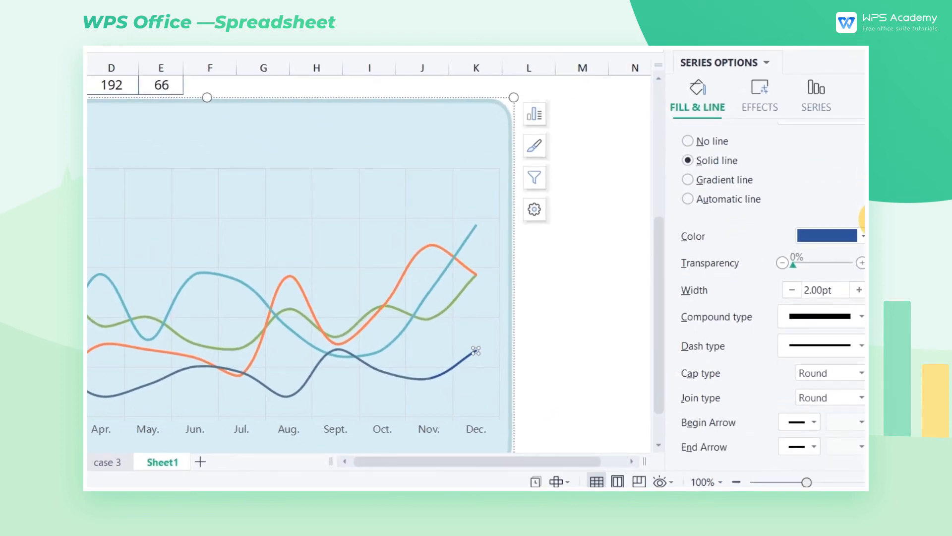
pyautogui.click(801, 446)
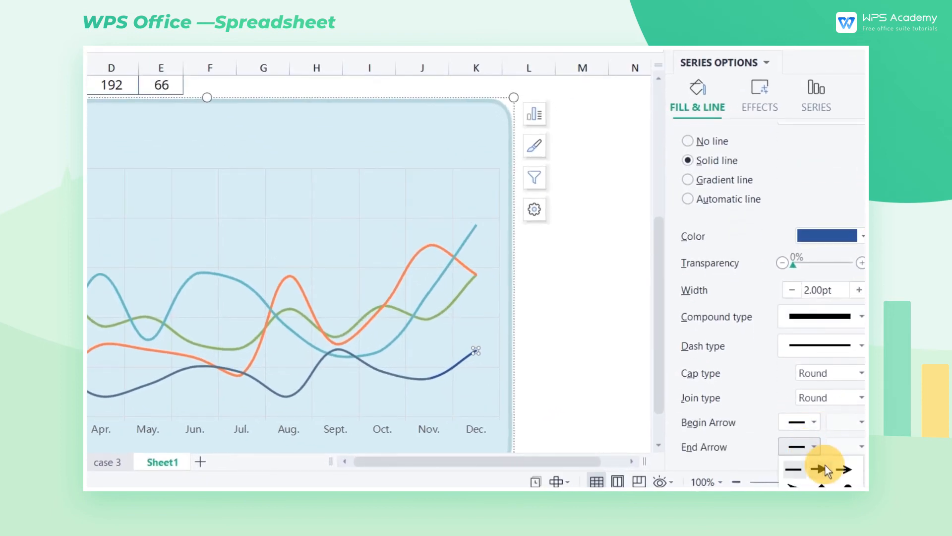
pyautogui.click(841, 469)
pyautogui.click(854, 446)
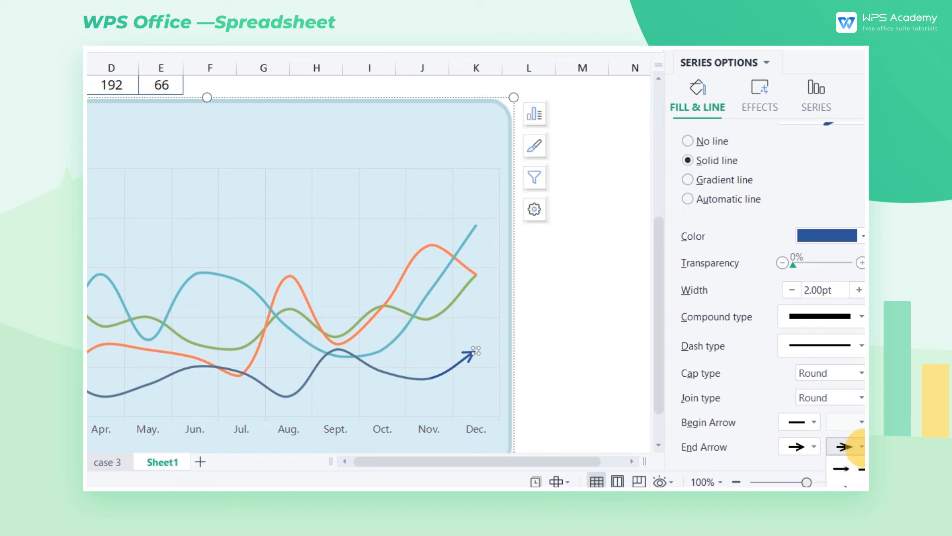
pyautogui.click(891, 469)
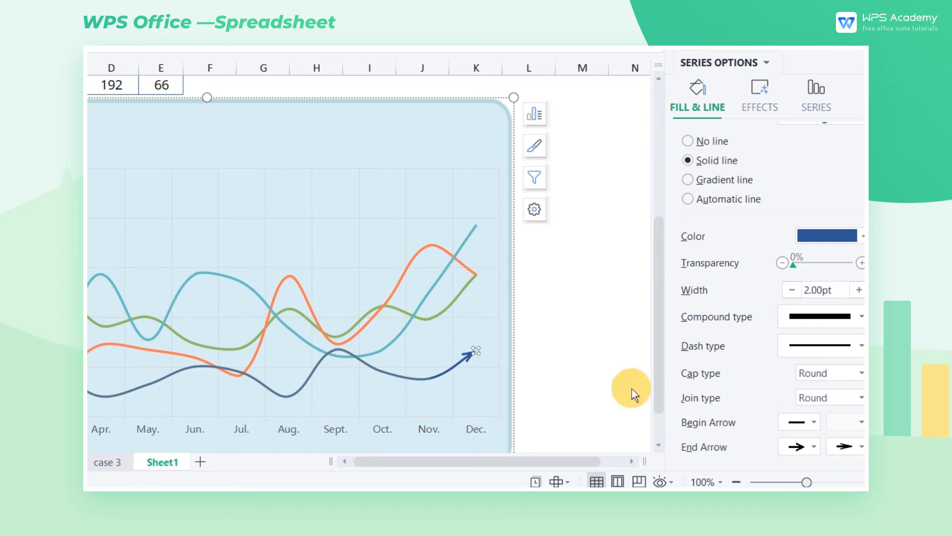
# Give the orange line built-in round markers of size 7 and close the formatting settings.
pyautogui.click(469, 271)
pyautogui.scroll(2, 808, 212)
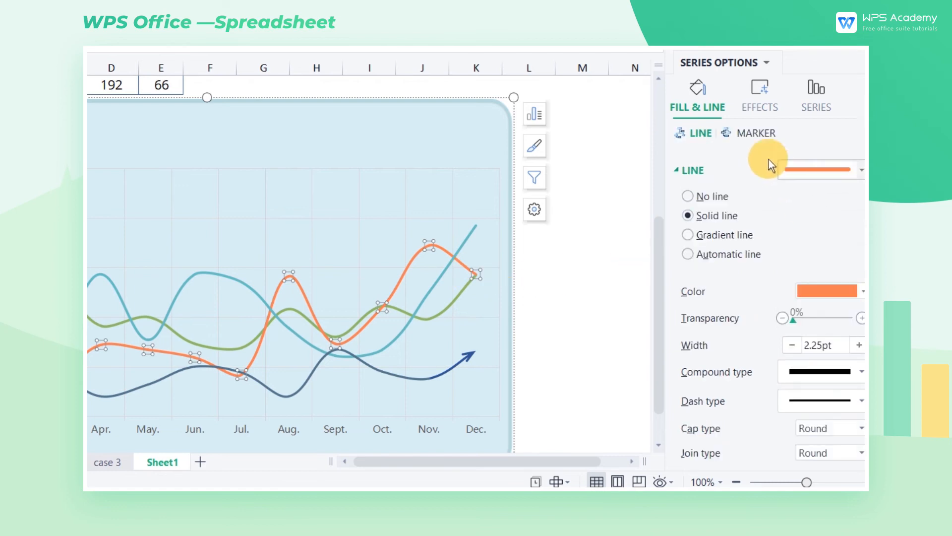
pyautogui.click(764, 130)
pyautogui.click(707, 242)
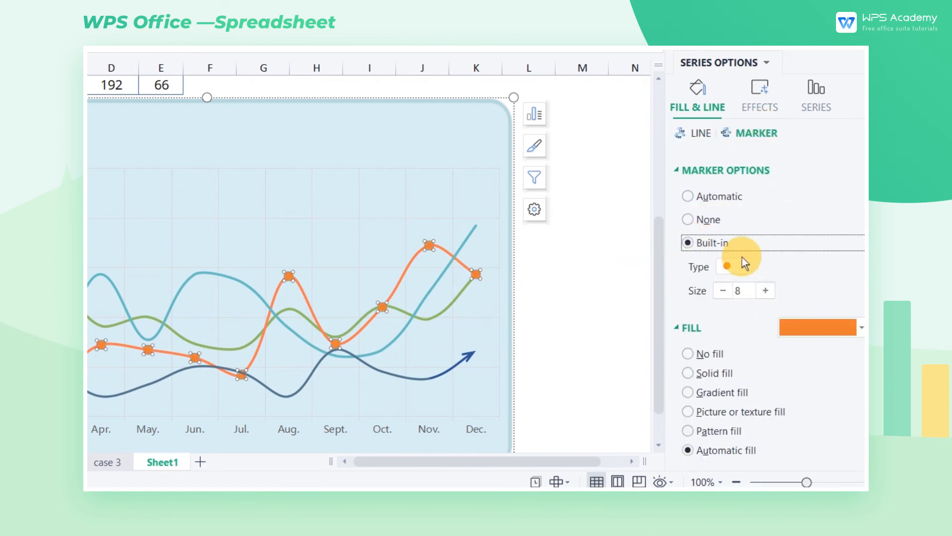
pyautogui.click(745, 264)
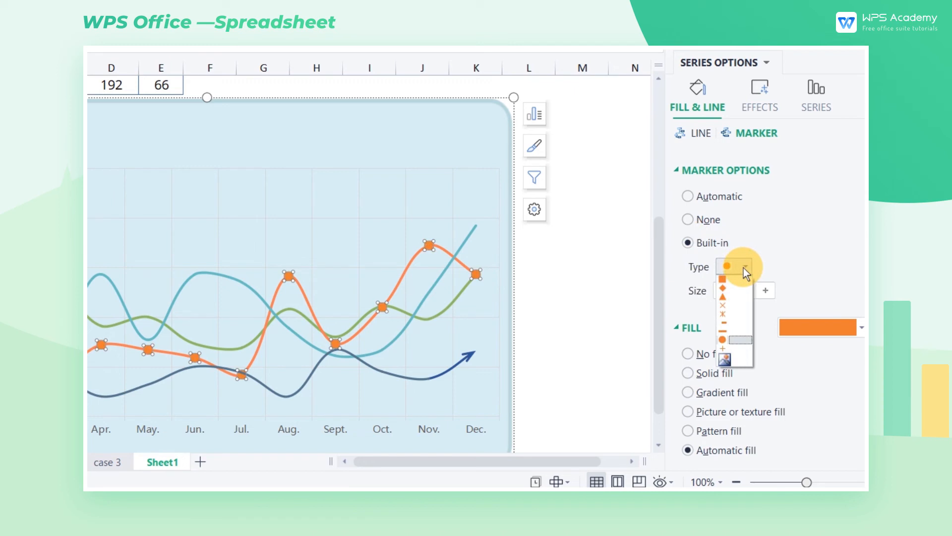
pyautogui.click(737, 338)
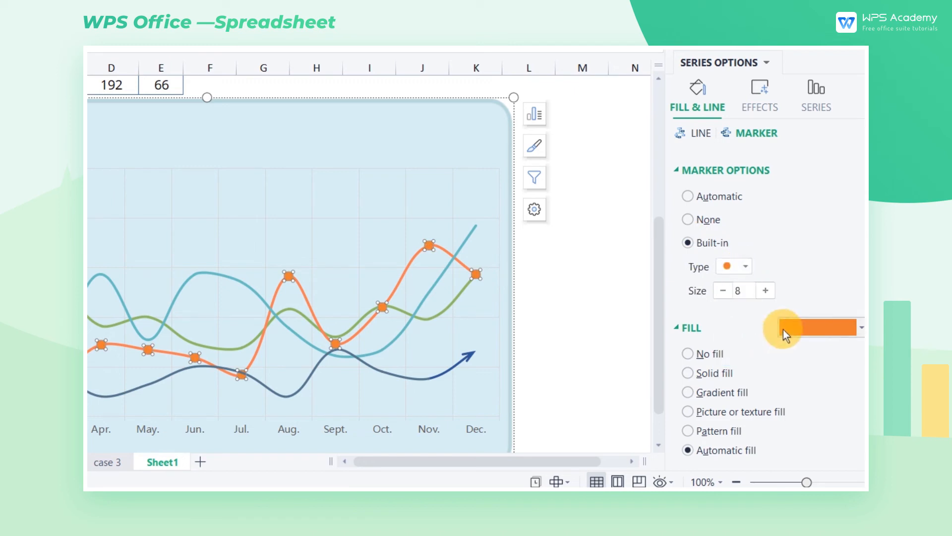
pyautogui.click(721, 291)
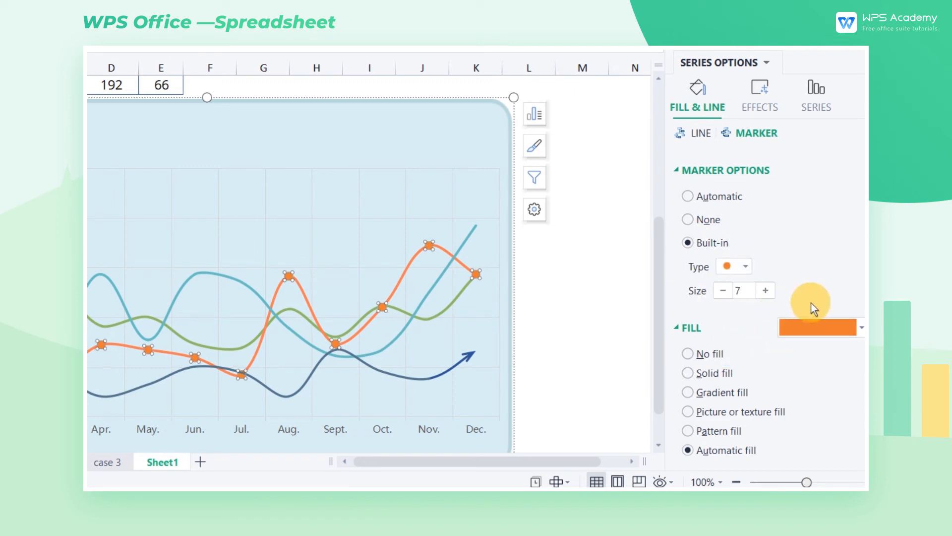
pyautogui.click(609, 293)
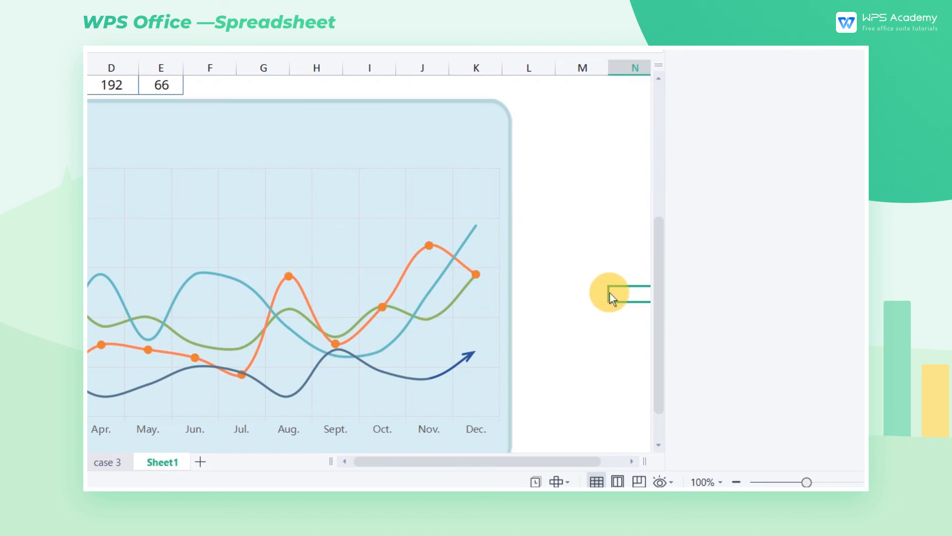
pyautogui.click(835, 141)
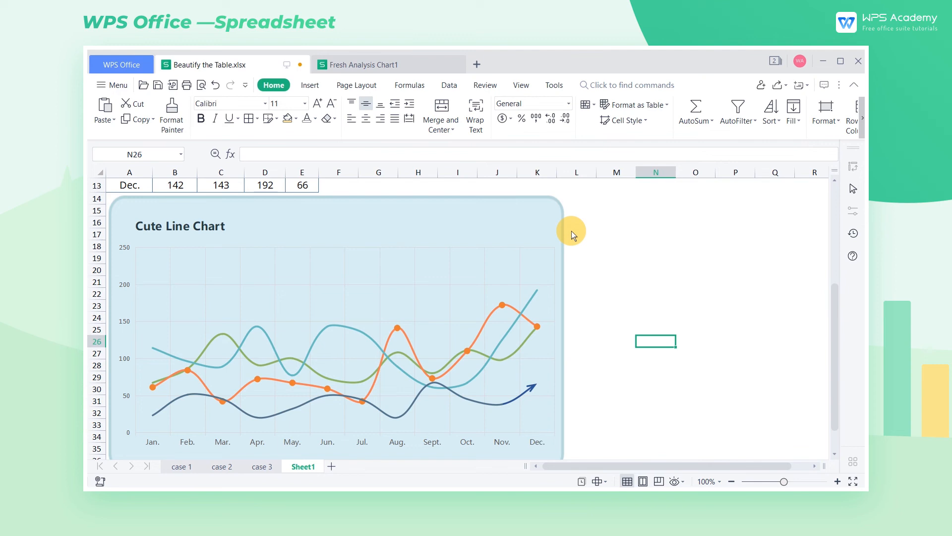
# Save the Cute Line Chart as a chart template named "my love".
pyautogui.rightClick(477, 207)
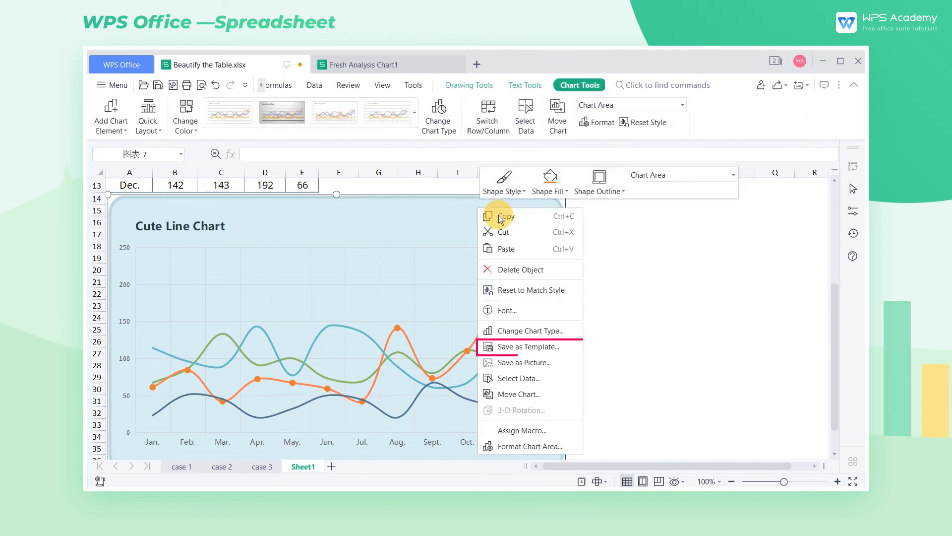
pyautogui.click(546, 346)
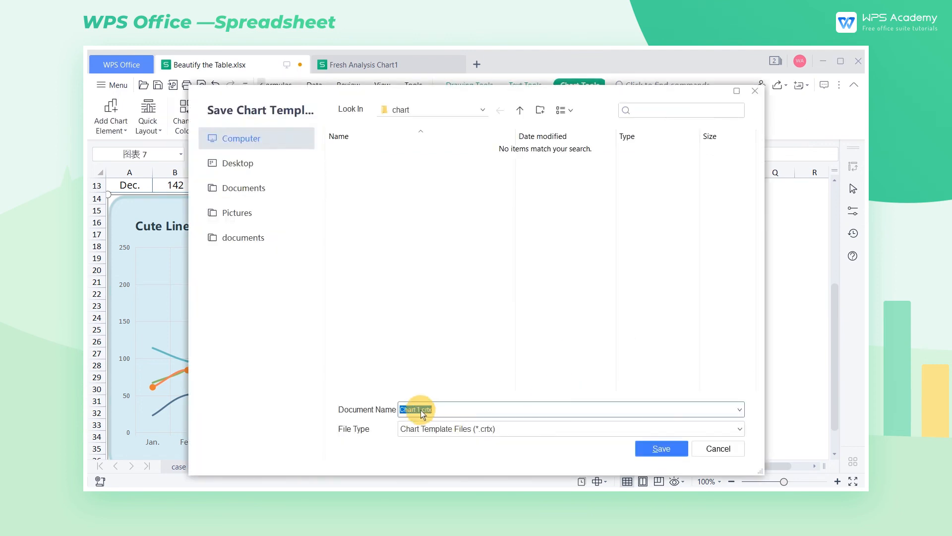
pyautogui.press('BackSpace')
pyautogui.write('my love')
pyautogui.click(665, 448)
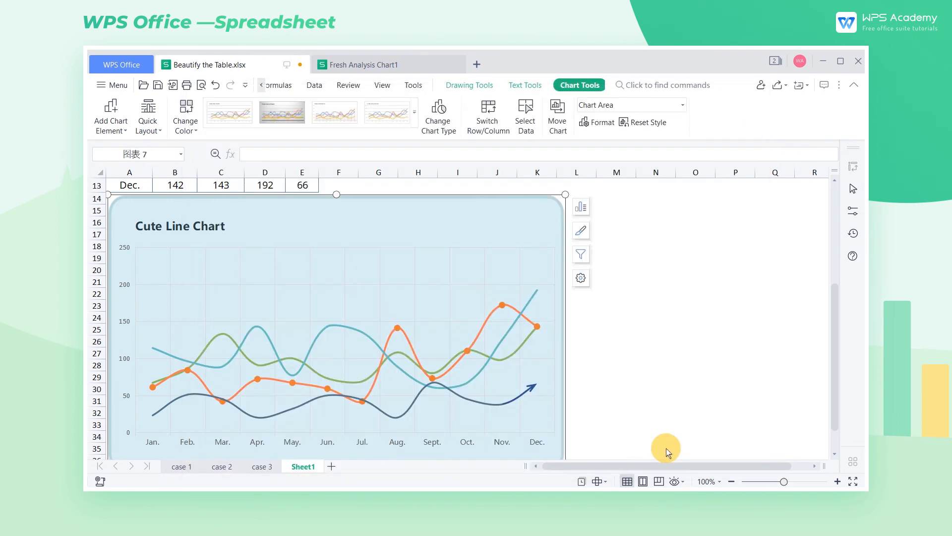
# Replace the chart with a new one based on A1:E13 using the "my love" template, placed beside the data table.
pyautogui.press('Delete')
pyautogui.scroll(4, 518, 227)
pyautogui.moveTo(129, 187); pyautogui.dragTo(297, 371)
pyautogui.click(310, 84)
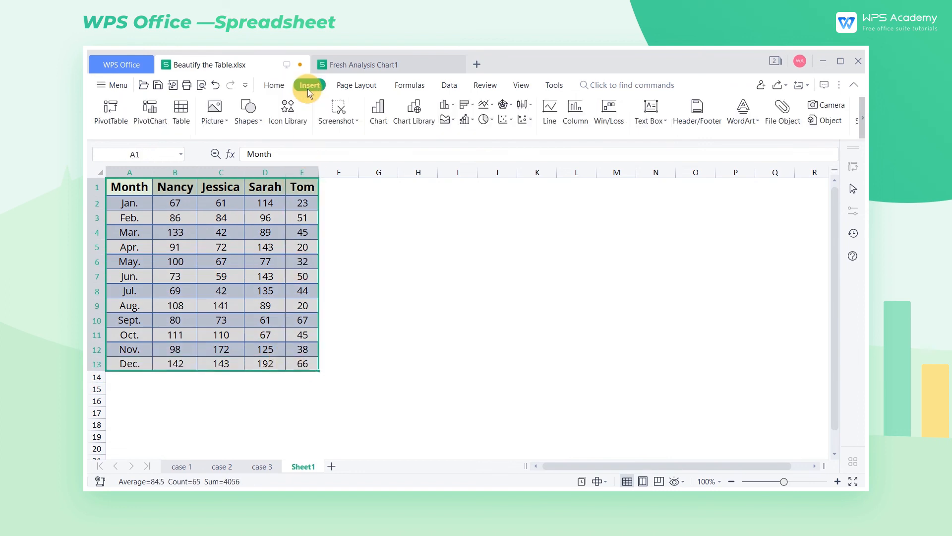
pyautogui.click(383, 123)
pyautogui.click(293, 264)
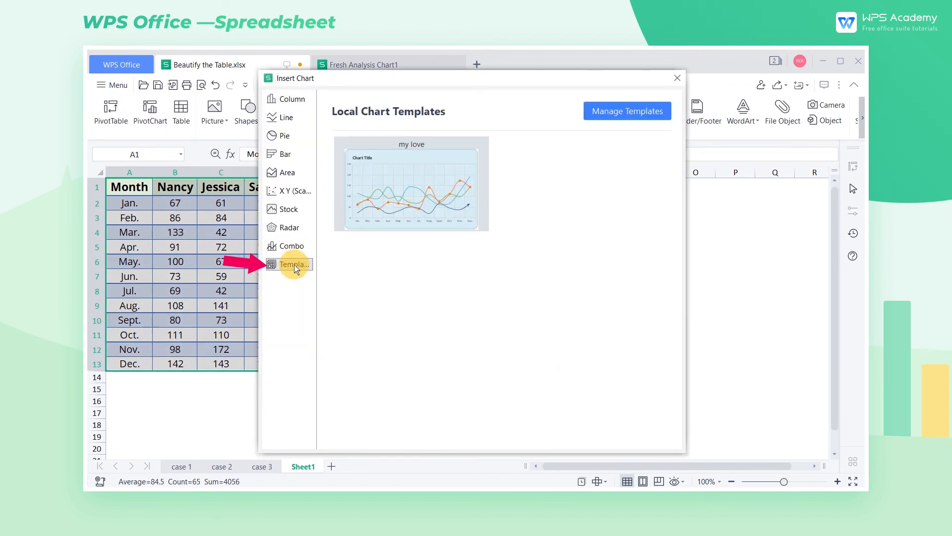
pyautogui.click(415, 188)
pyautogui.click(412, 187)
pyautogui.moveTo(507, 201); pyautogui.dragTo(508, 201)
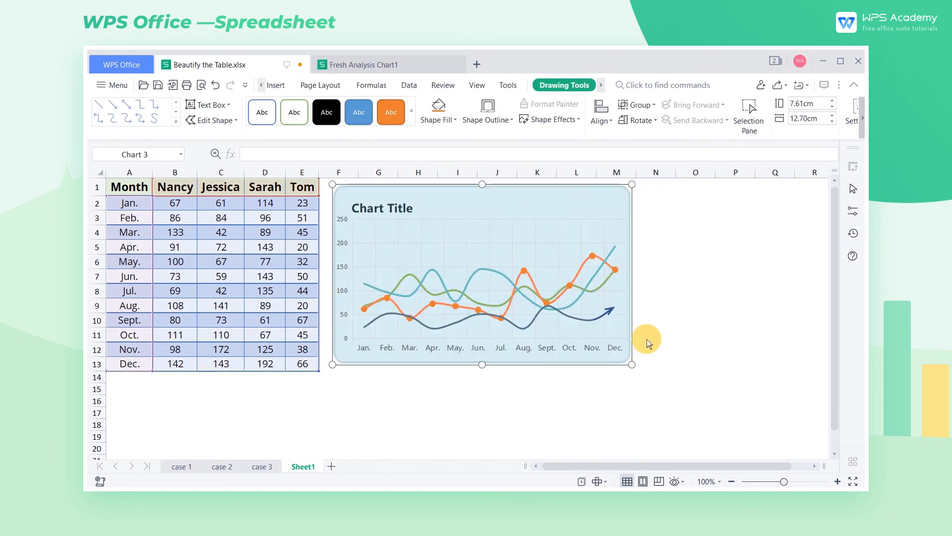
# Open the folder of the local chart templates and select the file my love.crtx.
pyautogui.click(277, 85)
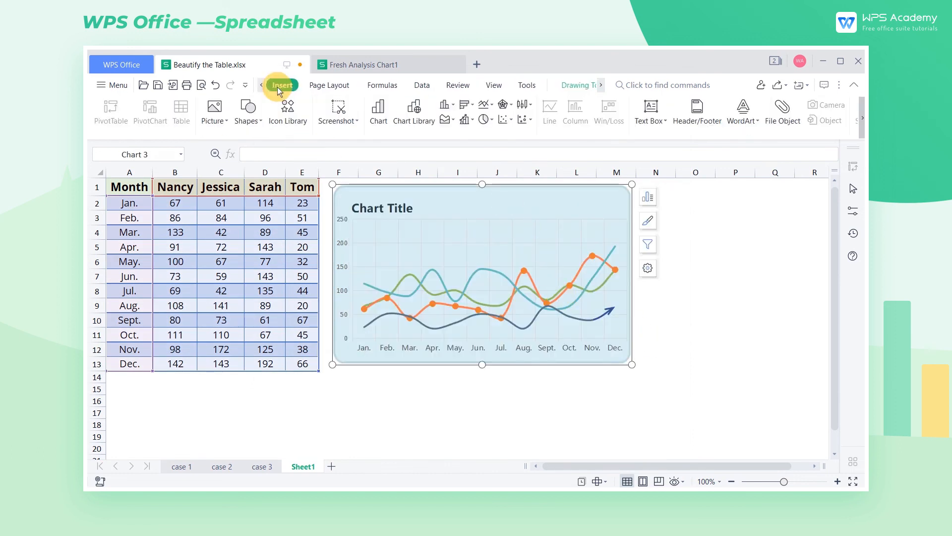
pyautogui.click(381, 118)
pyautogui.click(304, 266)
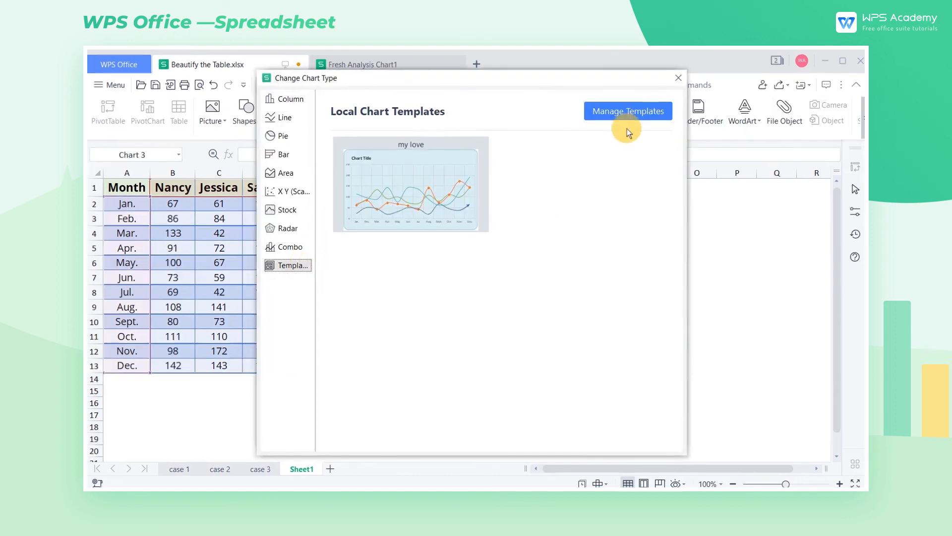
pyautogui.click(634, 113)
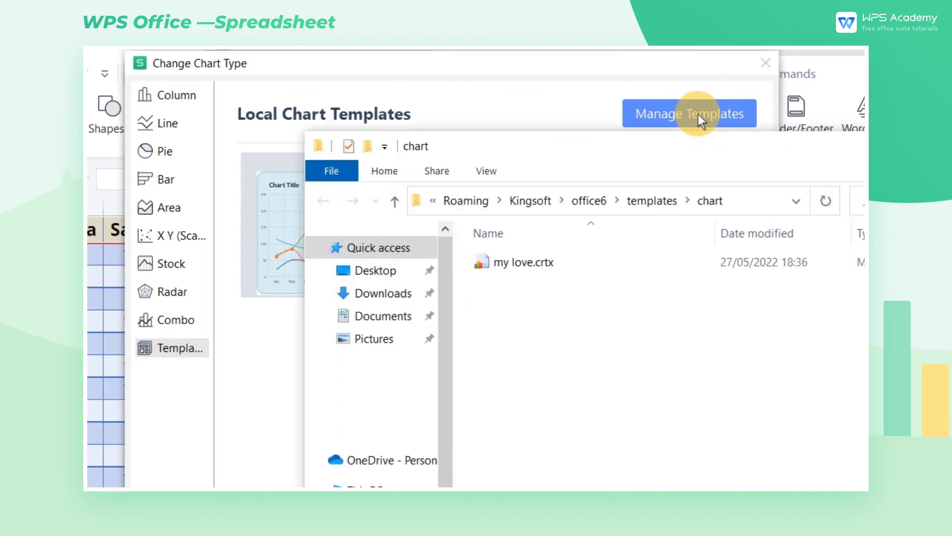
pyautogui.click(550, 260)
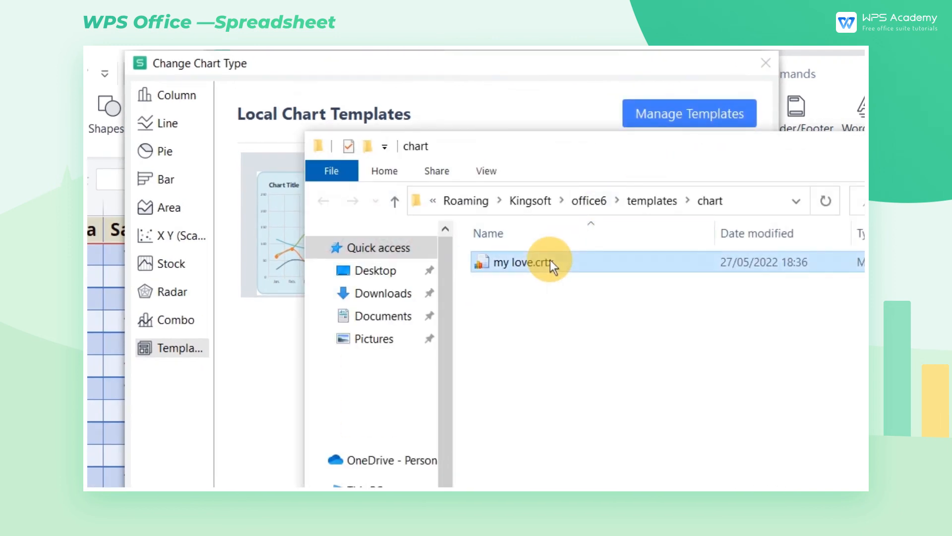